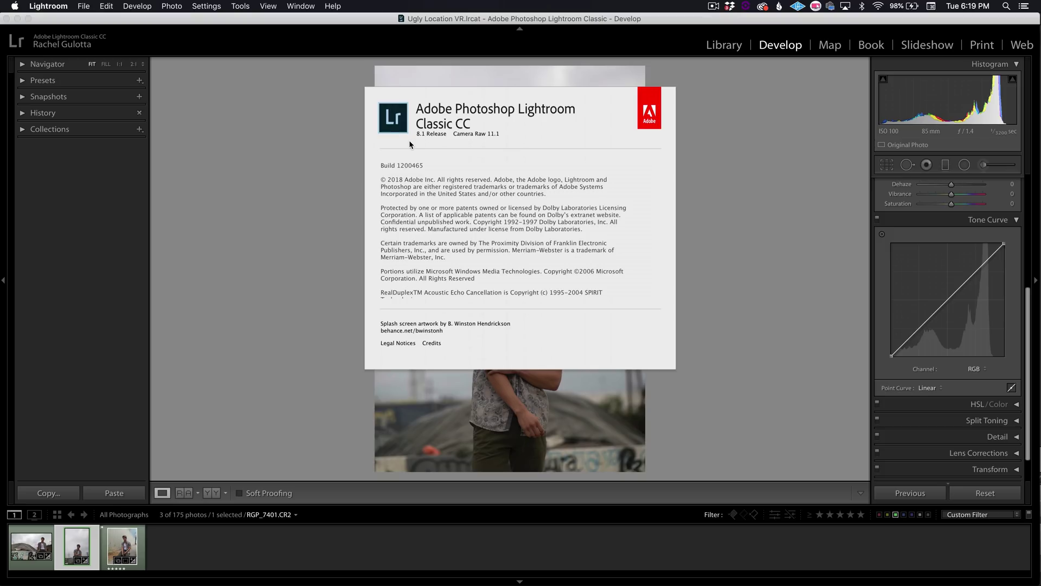
Dismiss the About Lightroom window and scroll the Develop panel down to the Tone Curve.
{"action": "left_click", "coordinate": [307, 172]}
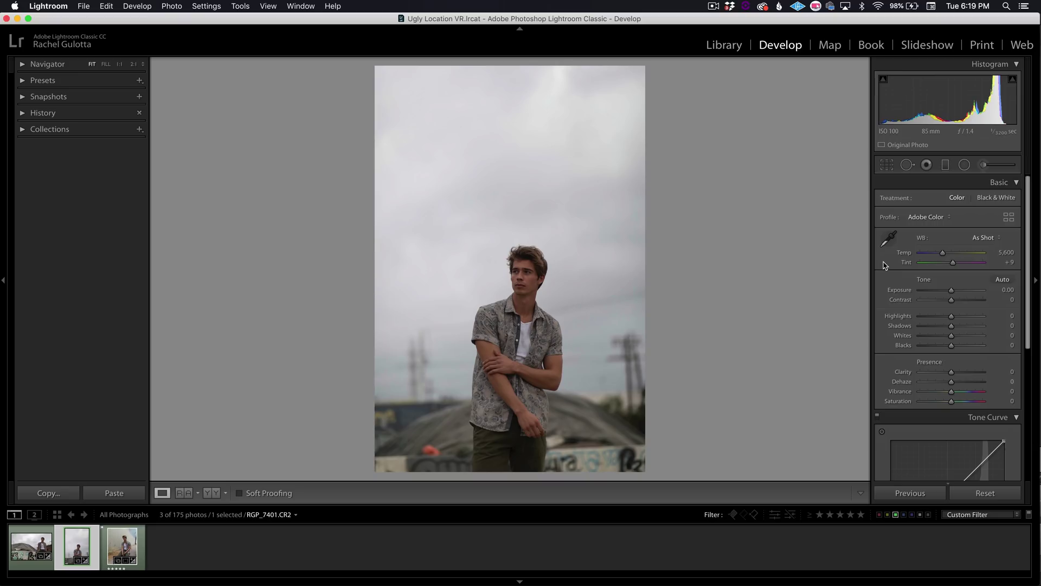
{"action": "scroll", "coordinate": [885, 265], "scroll_direction": "down", "scroll_amount": 3}
{"action": "scroll", "coordinate": [885, 265], "scroll_direction": "down", "scroll_amount": 5}
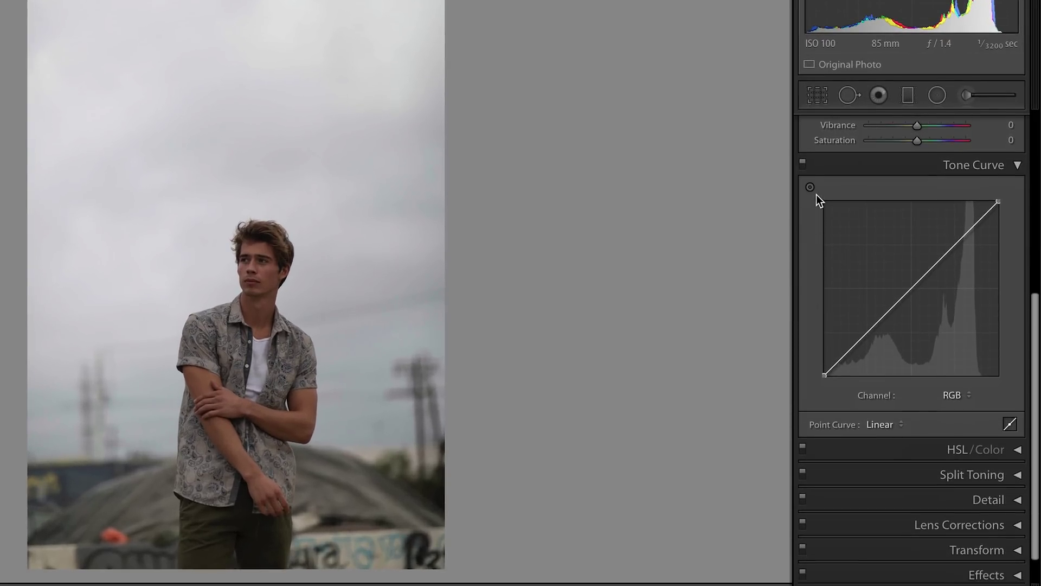
{"action": "left_click", "coordinate": [908, 291]}
{"action": "left_click", "coordinate": [886, 316]}
{"action": "left_click", "coordinate": [868, 336]}
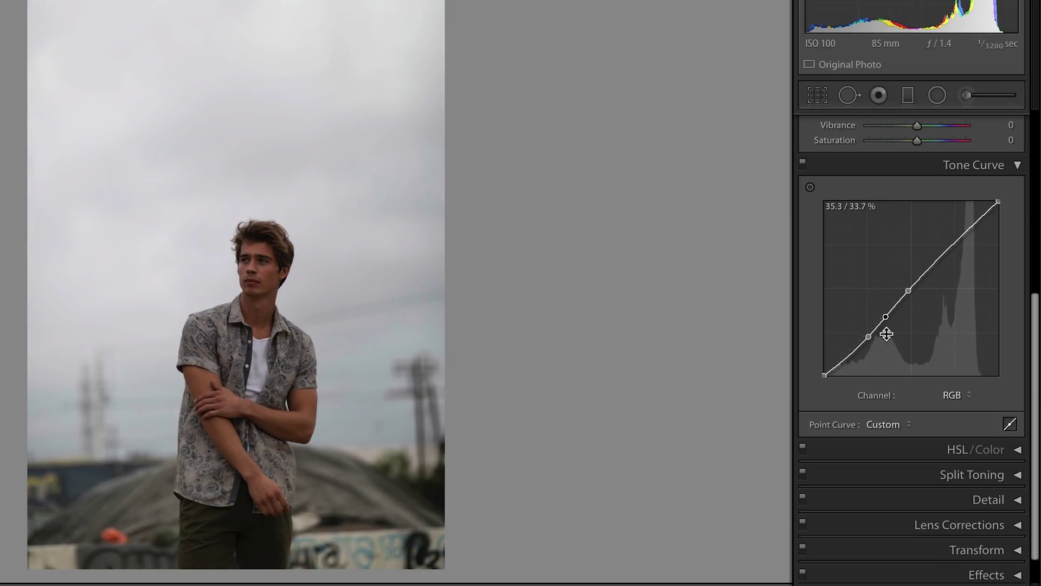
{"action": "right_click", "coordinate": [885, 335]}
{"action": "left_click", "coordinate": [912, 365]}
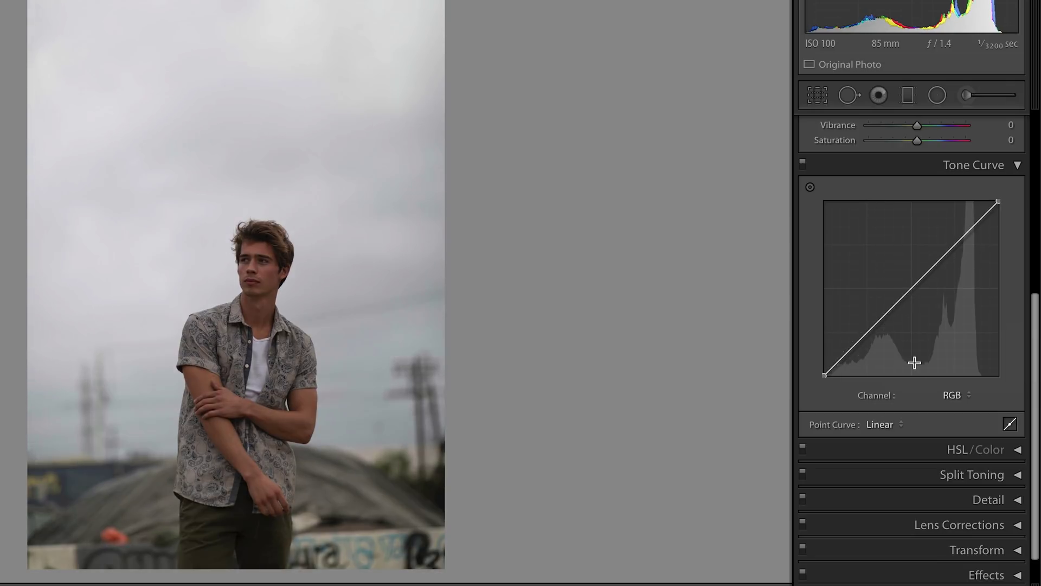
{"action": "left_click", "coordinate": [961, 398]}
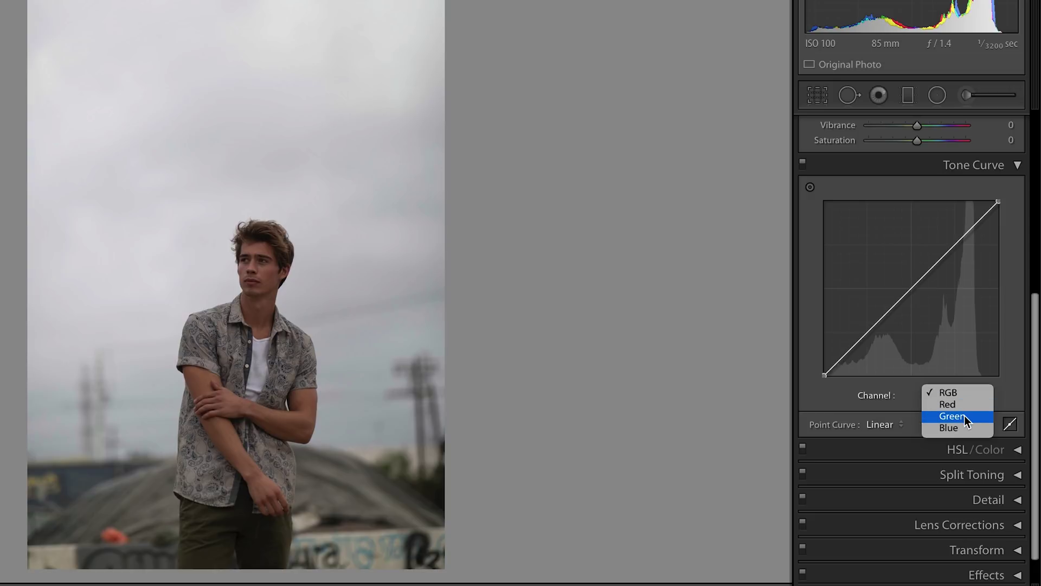
{"action": "left_click", "coordinate": [981, 392]}
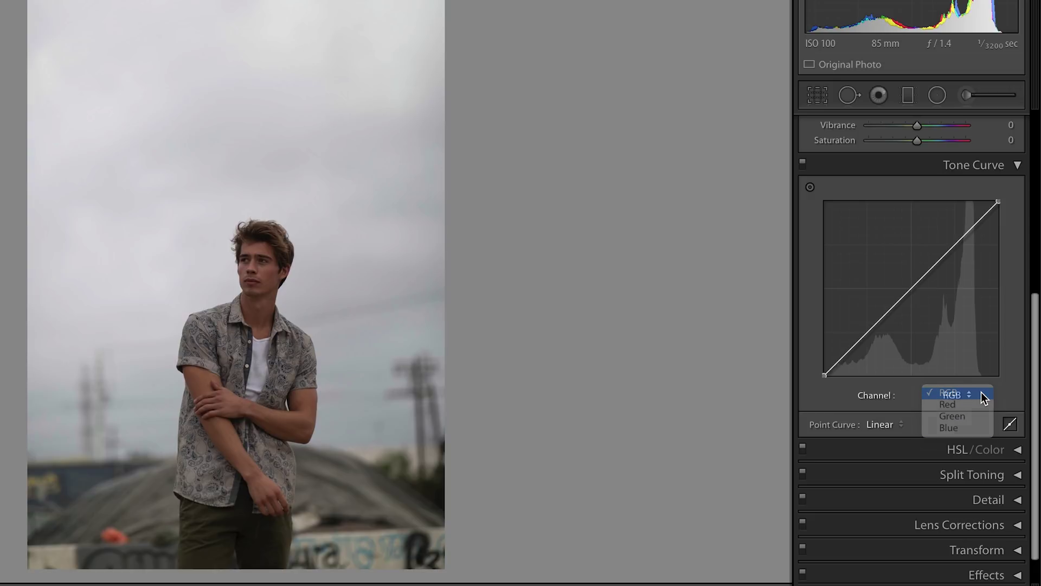
{"action": "left_click", "coordinate": [896, 424]}
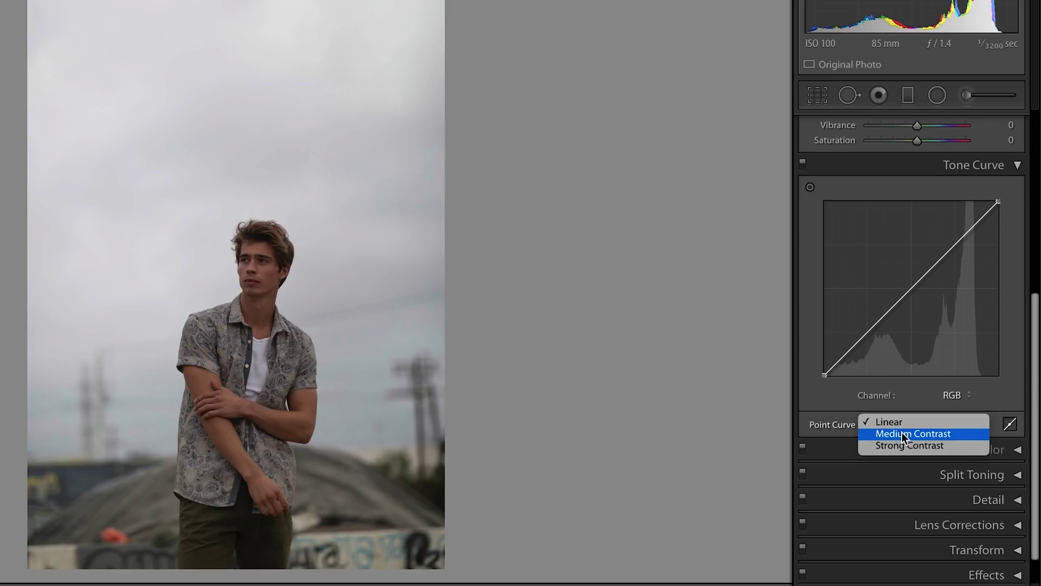
{"action": "left_click", "coordinate": [894, 432]}
{"action": "left_click", "coordinate": [892, 425]}
{"action": "left_click", "coordinate": [895, 435]}
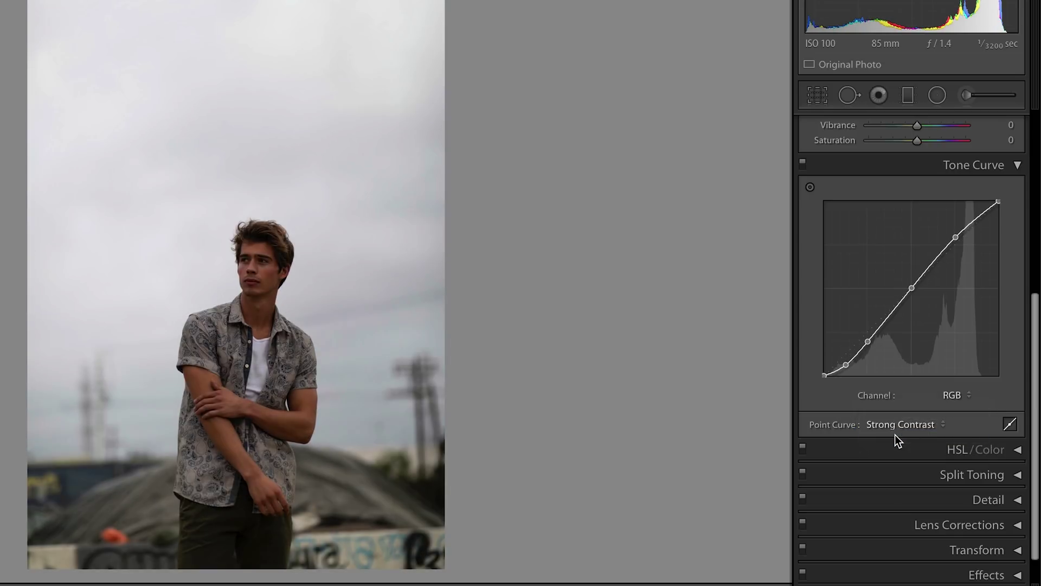
{"action": "left_click", "coordinate": [895, 426]}
{"action": "left_click", "coordinate": [896, 400]}
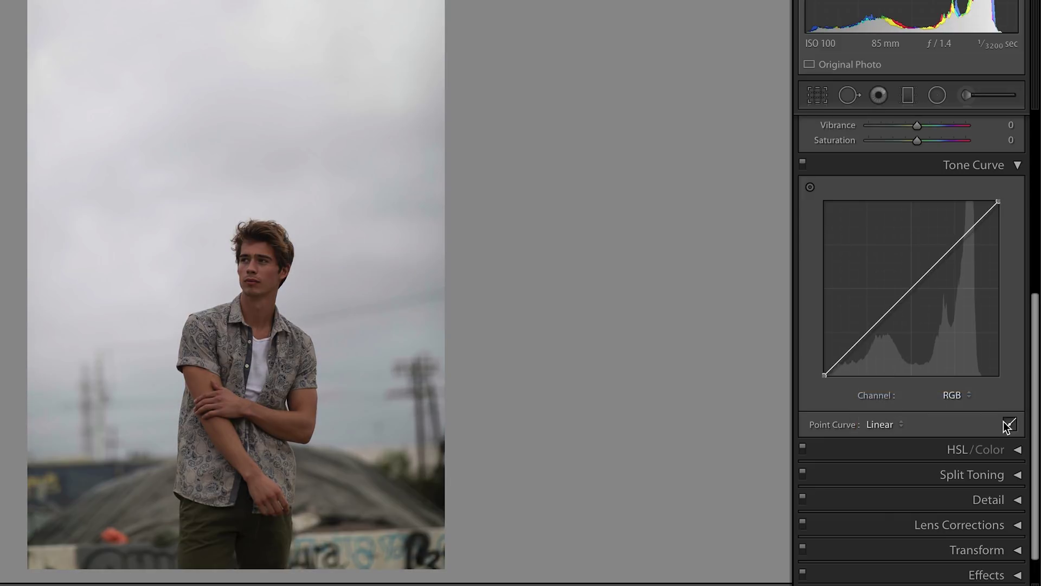
{"action": "left_click", "coordinate": [1009, 424]}
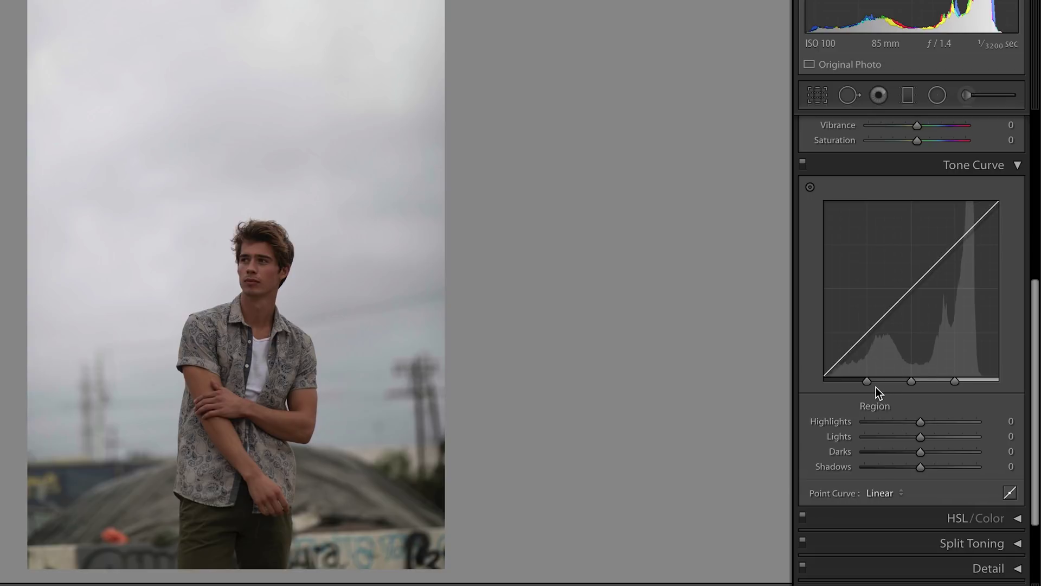
{"action": "left_click", "coordinate": [955, 382]}
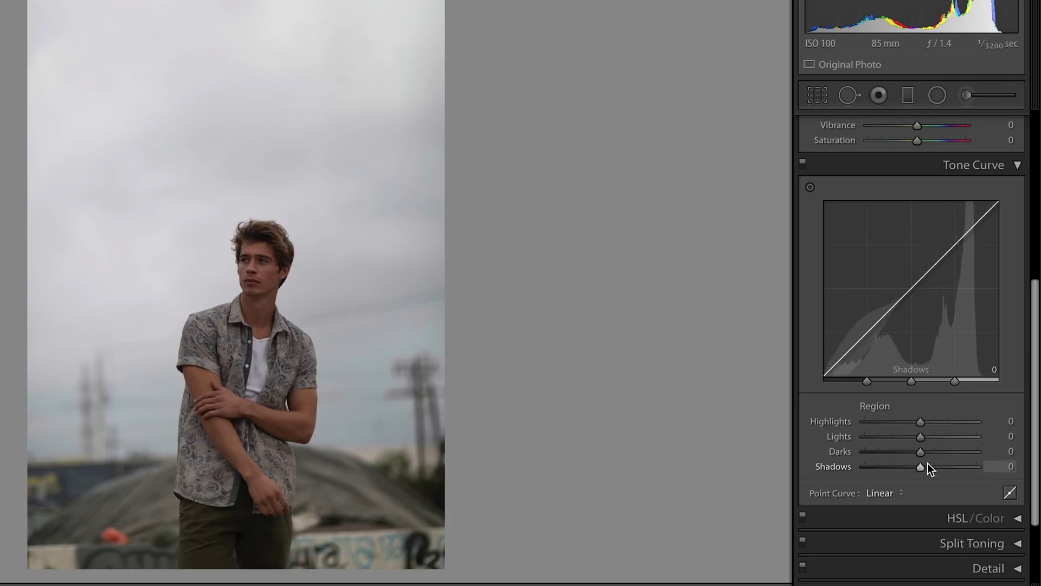
{"action": "left_click", "coordinate": [1009, 492]}
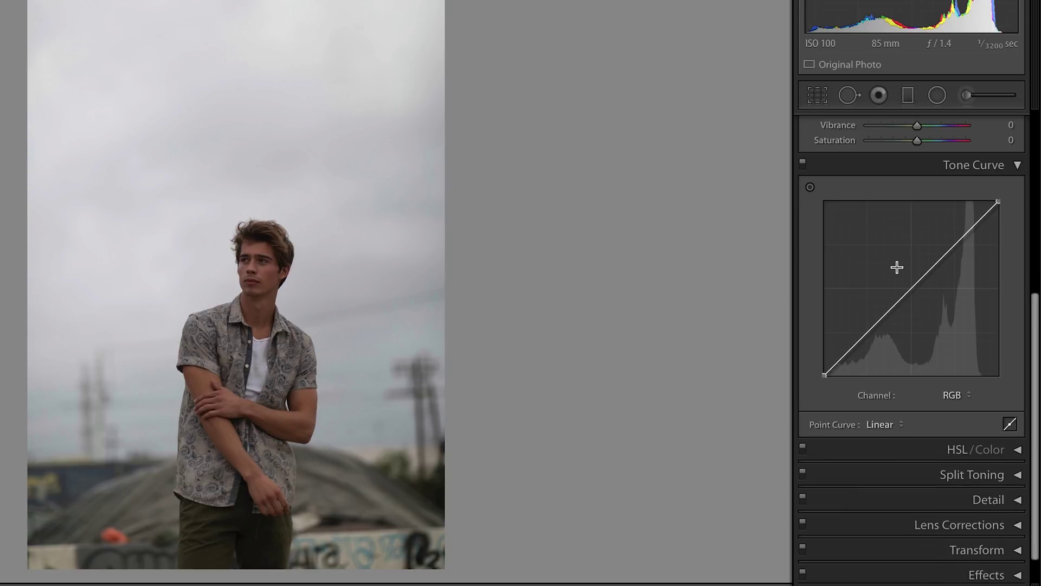
{"action": "left_click", "coordinate": [810, 188]}
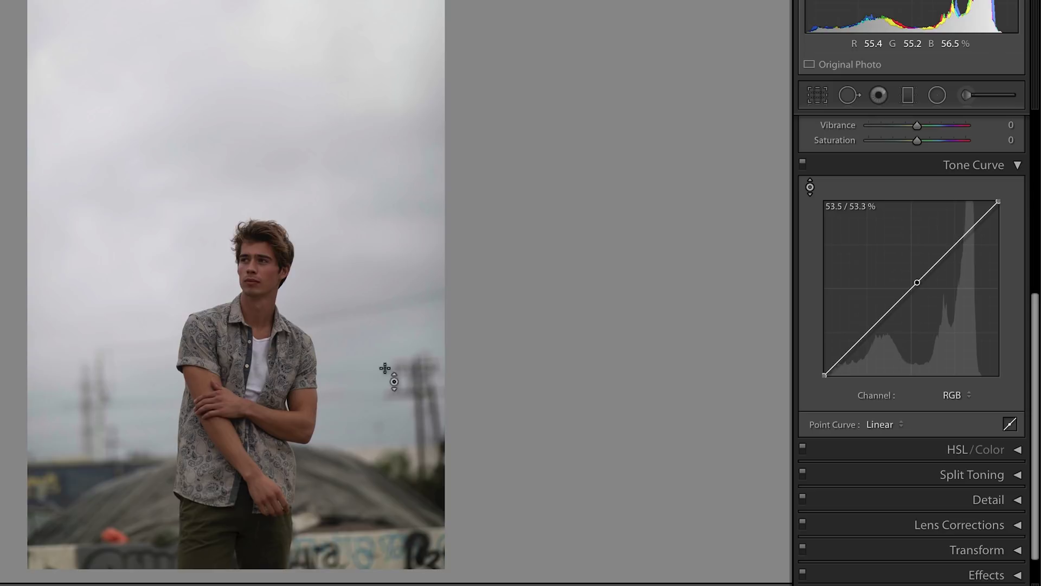
{"action": "left_click", "coordinate": [303, 415]}
{"action": "left_click_drag", "start_coordinate": [303, 415], "coordinate": [302, 431]}
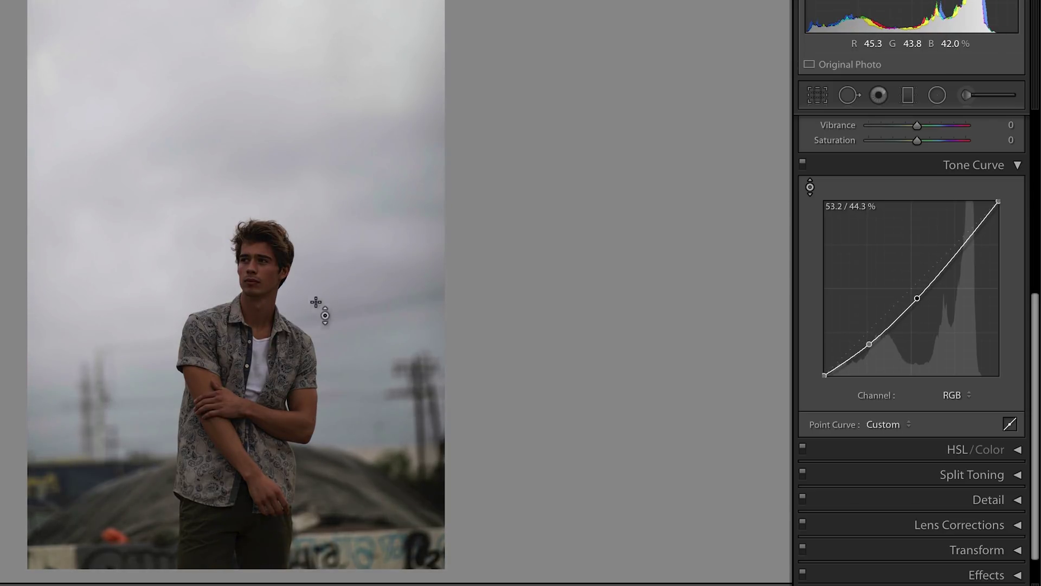
{"action": "left_click_drag", "start_coordinate": [357, 147], "coordinate": [357, 134]}
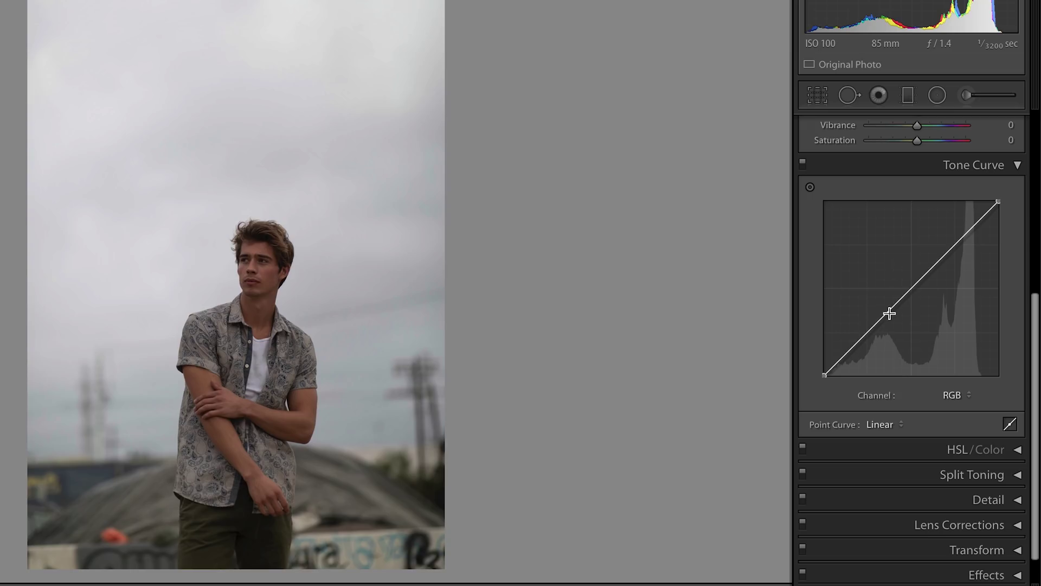
{"action": "mouse_move", "coordinate": [890, 314]}
{"action": "left_mouse_down"}
{"action": "mouse_move", "coordinate": [876, 288]}
{"action": "mouse_move", "coordinate": [897, 327]}
{"action": "left_mouse_up"}
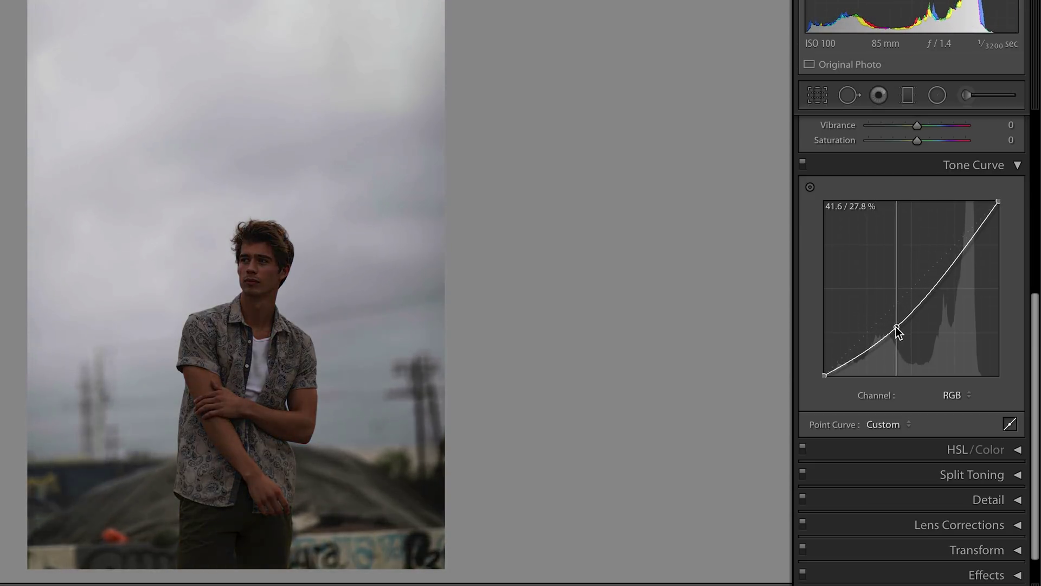
{"action": "right_click", "coordinate": [897, 332]}
{"action": "left_click", "coordinate": [904, 334]}
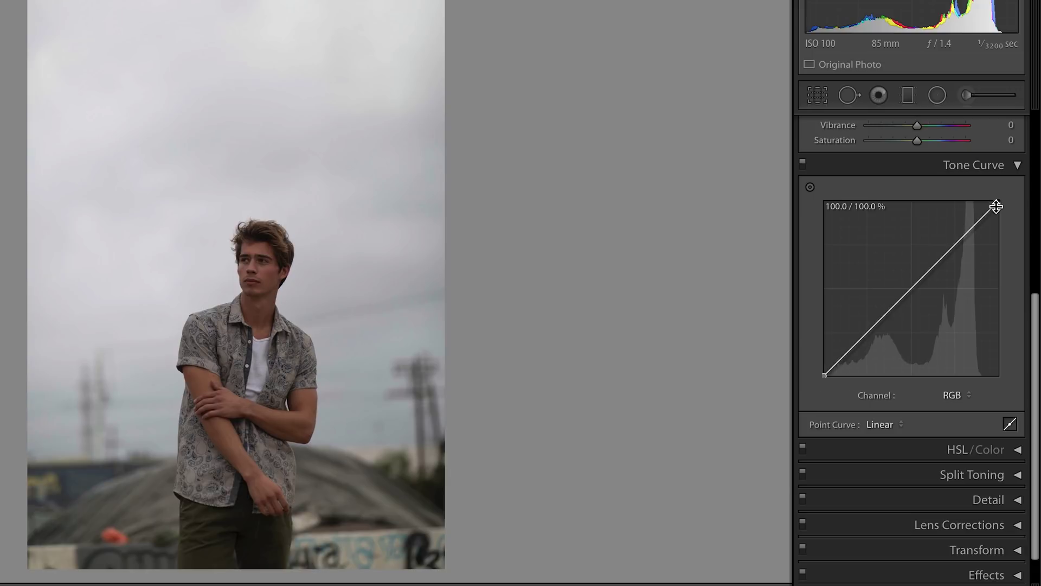
{"action": "left_click_drag", "start_coordinate": [824, 374], "coordinate": [801, 388]}
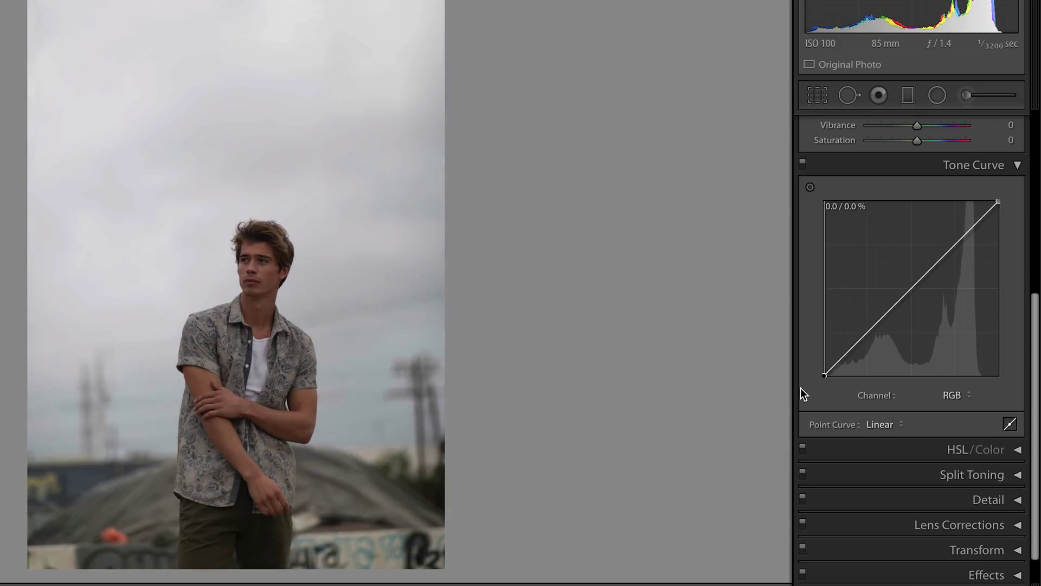
{"action": "mouse_move", "coordinate": [997, 203]}
{"action": "left_mouse_down"}
{"action": "mouse_move", "coordinate": [1002, 237]}
{"action": "mouse_move", "coordinate": [1003, 193]}
{"action": "mouse_move", "coordinate": [1002, 202]}
{"action": "left_mouse_up"}
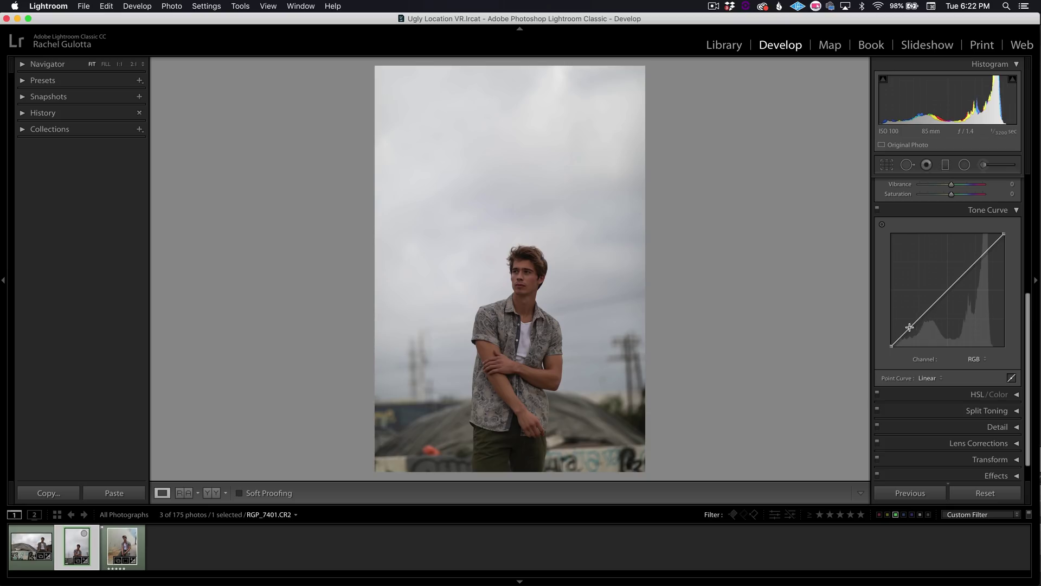
Add a shadow point near black on the RGB curve, pull it down, and fine-tune it.
{"action": "left_click_drag", "start_coordinate": [910, 327], "coordinate": [907, 345]}
{"action": "left_click_drag", "start_coordinate": [864, 394], "coordinate": [864, 393]}
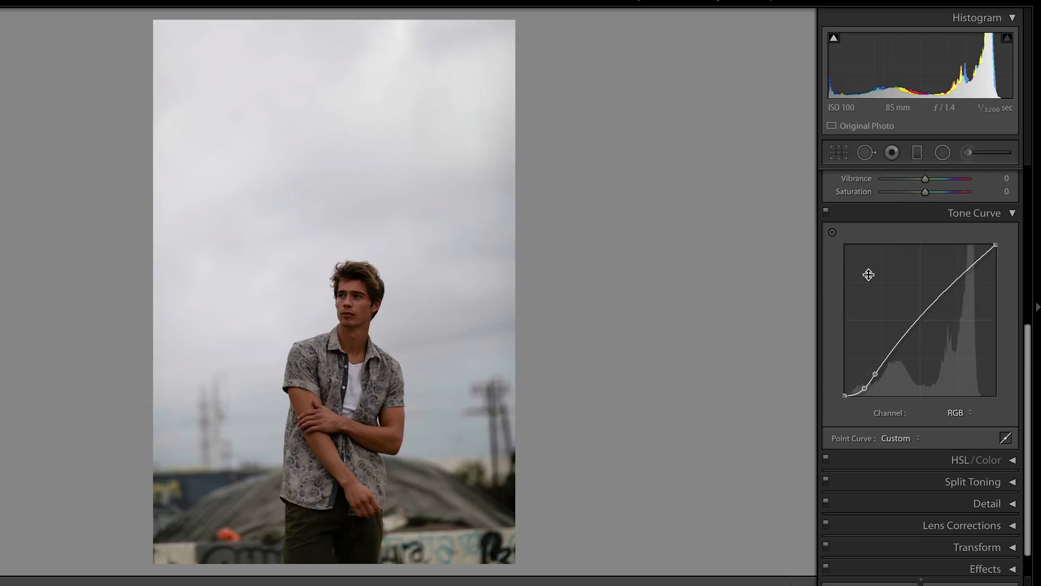
Use the targeted adjustment tool to darken upper tones and anchor the midtones, undoing the shadow tweak.
{"action": "left_click", "coordinate": [833, 233]}
{"action": "left_click_drag", "start_coordinate": [954, 282], "coordinate": [960, 287]}
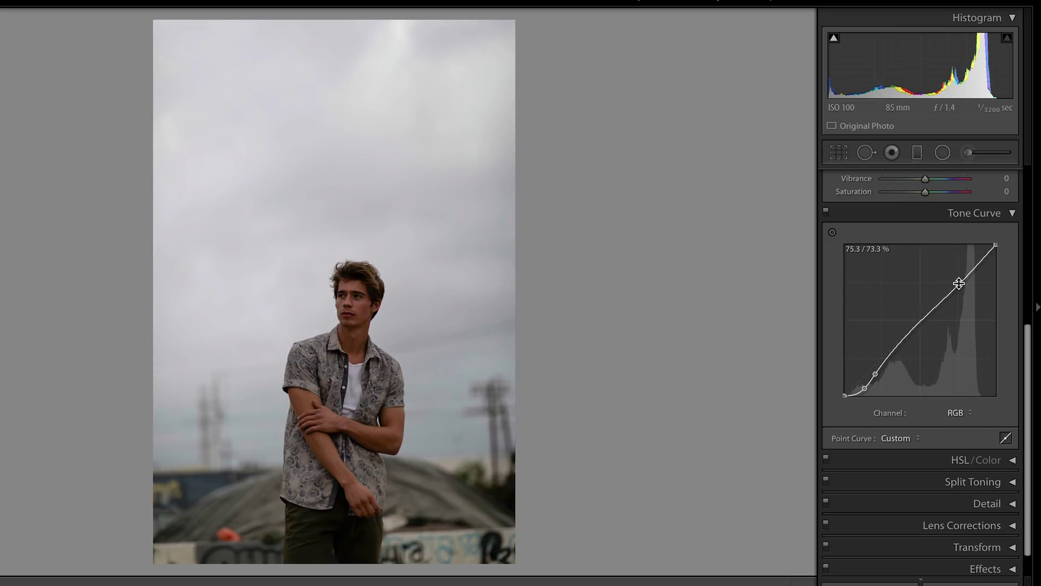
{"action": "left_click", "coordinate": [919, 322]}
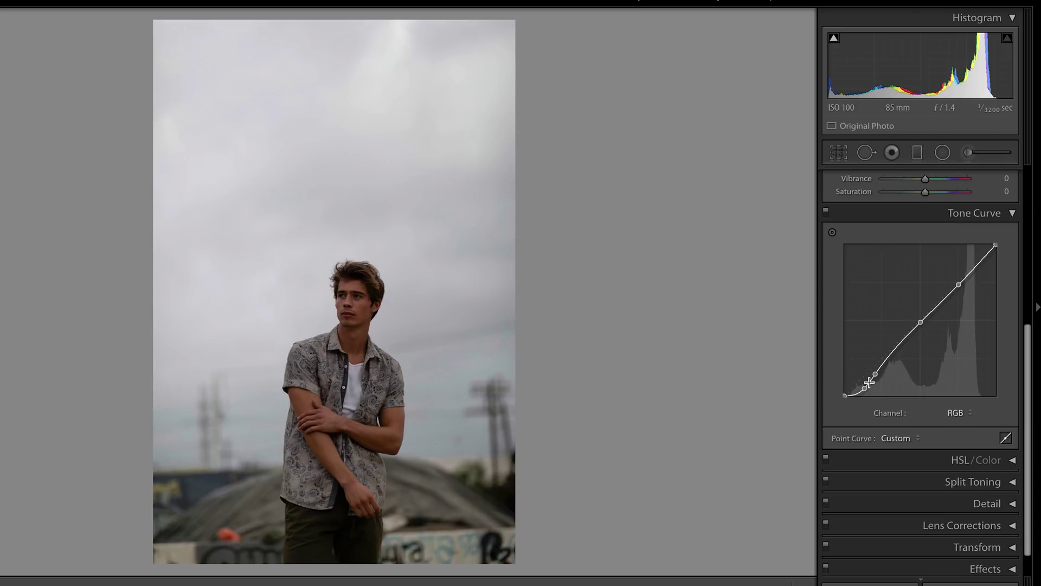
{"action": "left_click_drag", "start_coordinate": [868, 383], "coordinate": [895, 346]}
{"action": "key", "text": "ctrl+z"}
{"action": "left_click", "coordinate": [896, 349]}
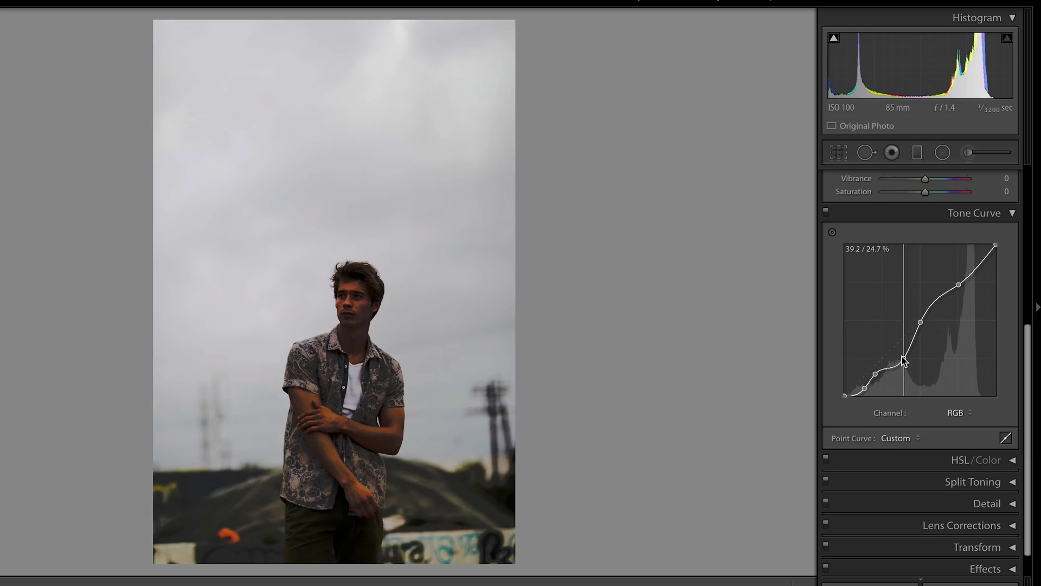
{"action": "left_click_drag", "start_coordinate": [895, 346], "coordinate": [891, 328]}
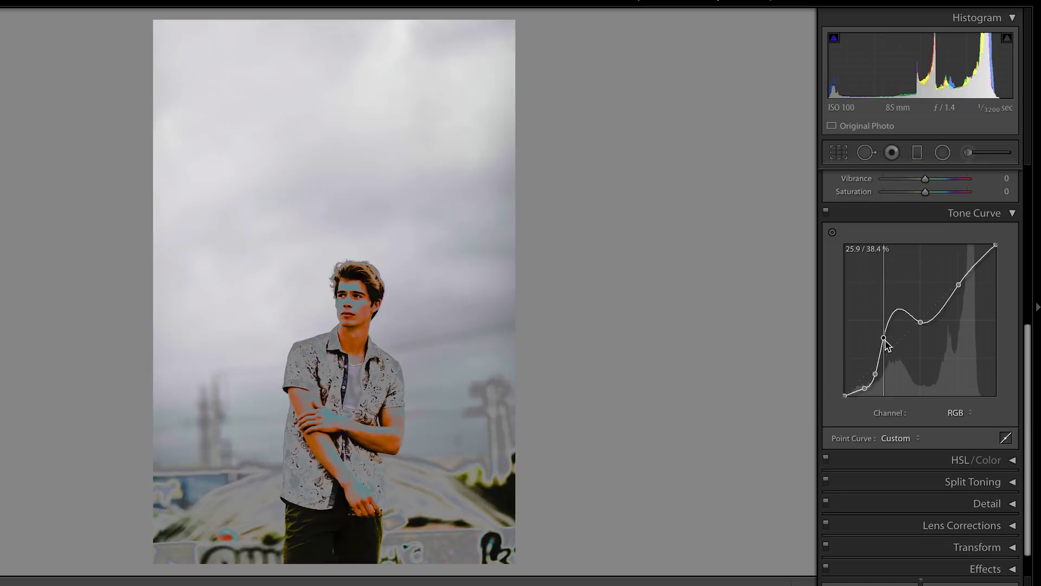
{"action": "left_click_drag", "start_coordinate": [887, 348], "coordinate": [893, 354]}
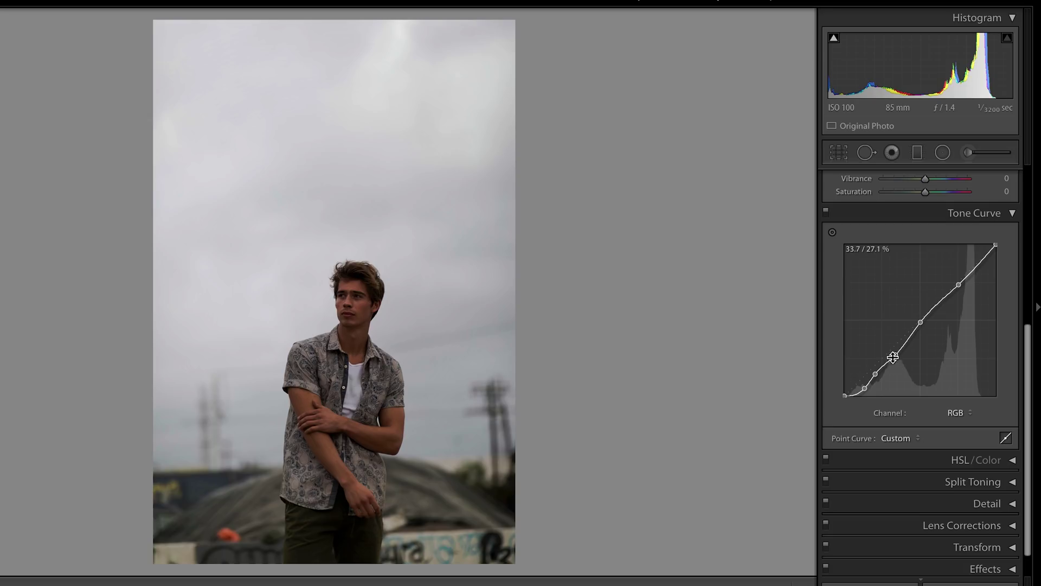
{"action": "right_click", "coordinate": [892, 356]}
{"action": "left_click", "coordinate": [953, 365]}
Reset the standing portrait's RGB tone curve to the Linear point curve preset.
{"action": "left_click_drag", "start_coordinate": [875, 375], "coordinate": [878, 378]}
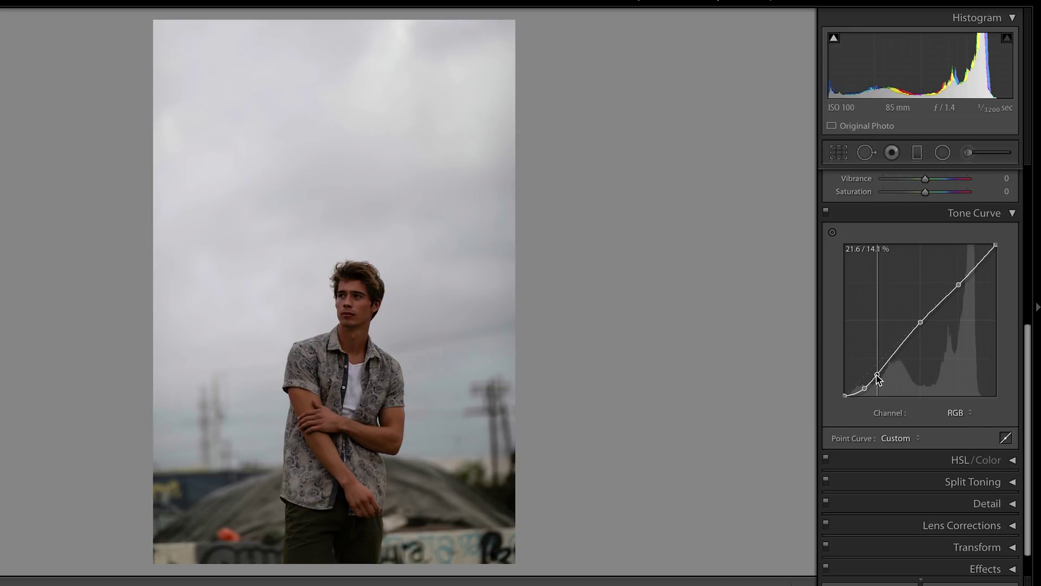
{"action": "right_click", "coordinate": [887, 360]}
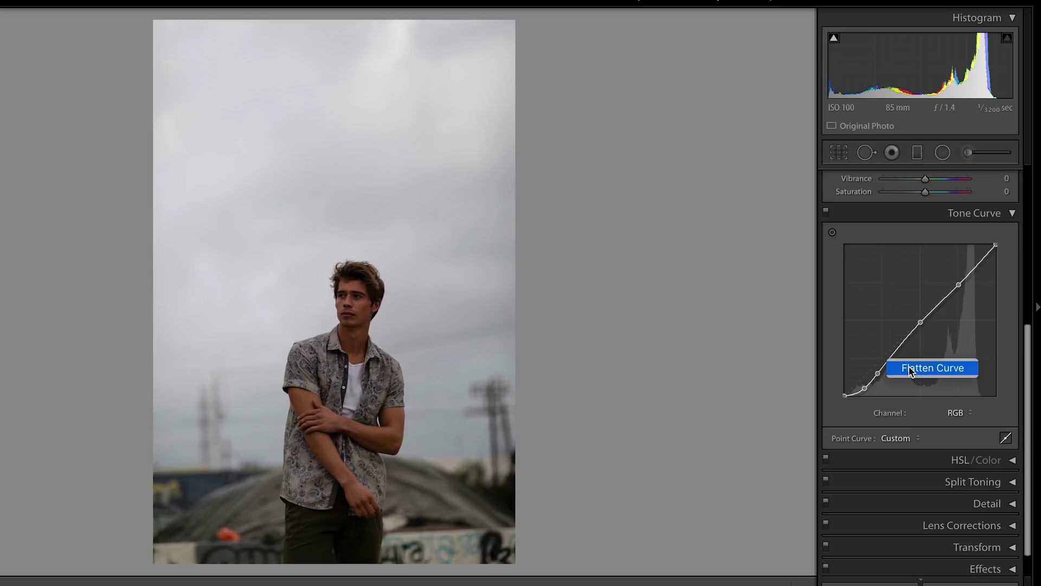
{"action": "left_click", "coordinate": [909, 411]}
{"action": "left_click", "coordinate": [908, 439]}
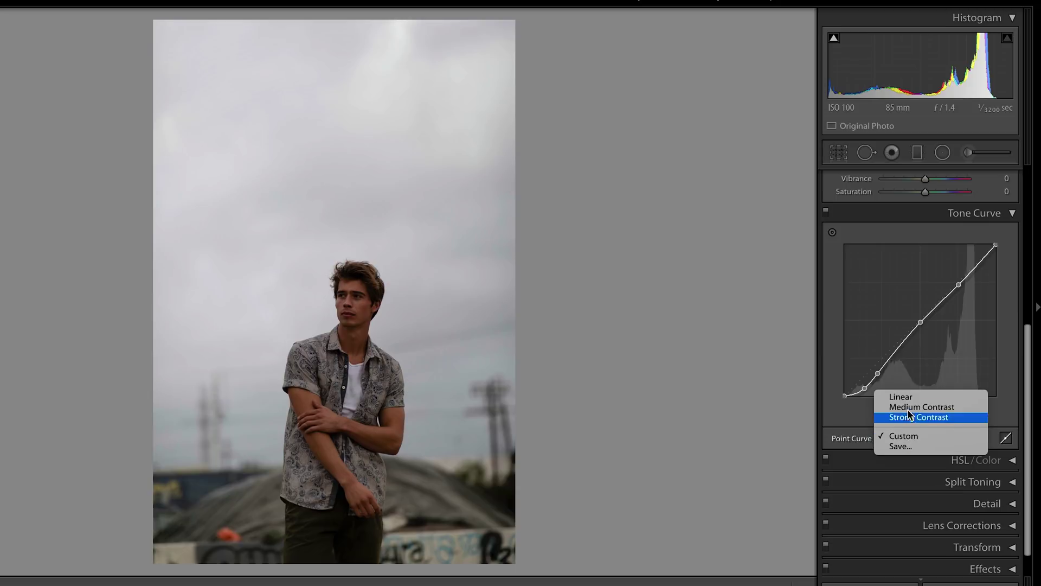
{"action": "left_click", "coordinate": [909, 399]}
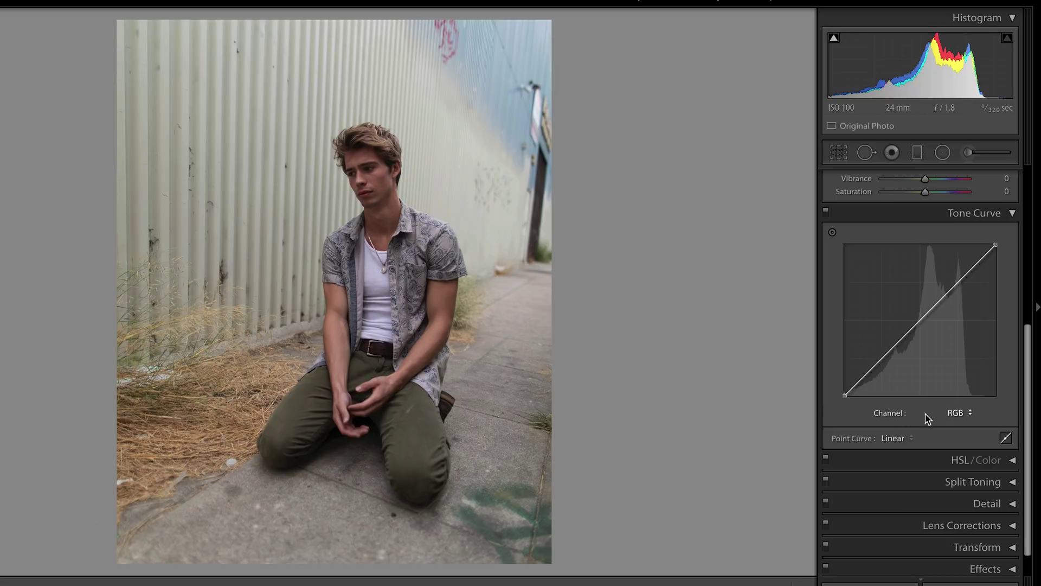
Try lifting the Blue channel curve's midtones, then undo it.
{"action": "left_click", "coordinate": [963, 413]}
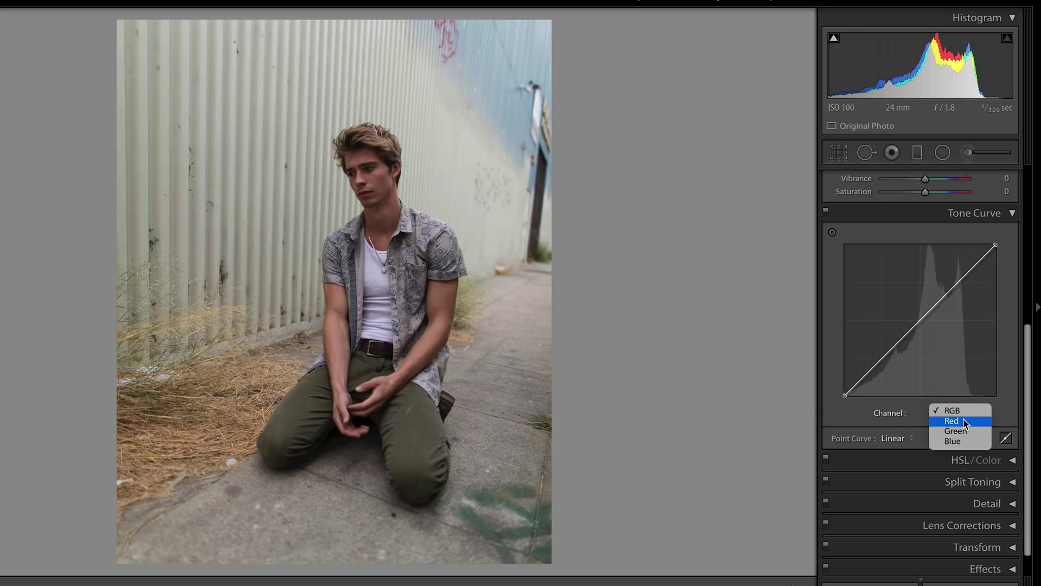
{"action": "left_click", "coordinate": [963, 443]}
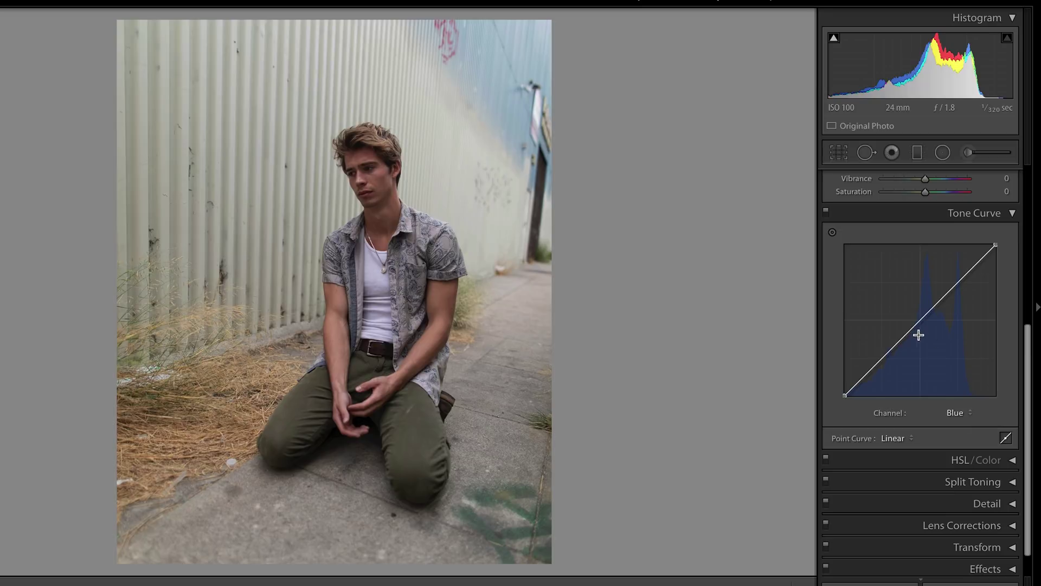
{"action": "left_click_drag", "start_coordinate": [914, 332], "coordinate": [907, 324]}
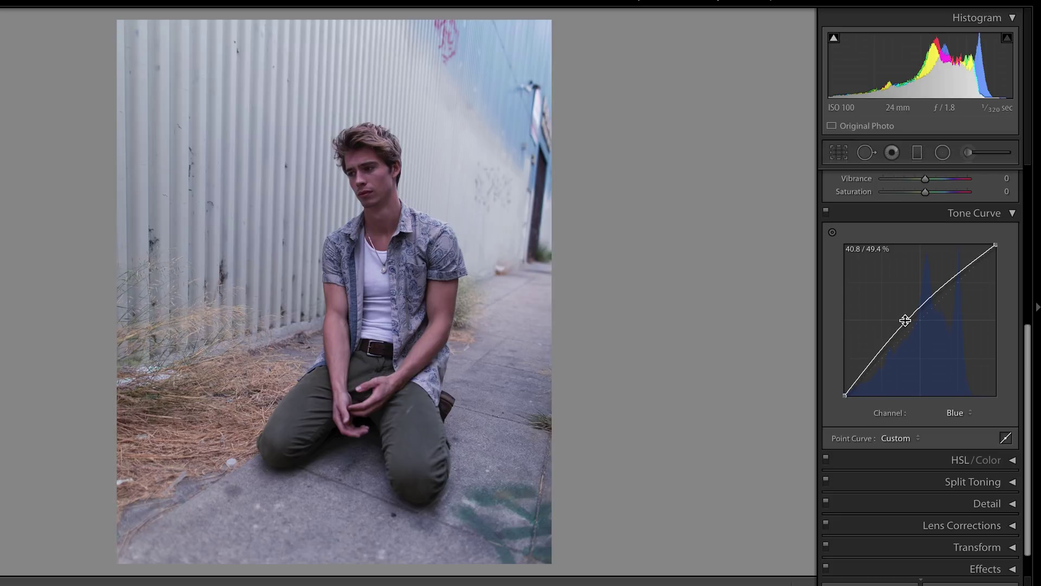
{"action": "key", "text": "ctrl+z"}
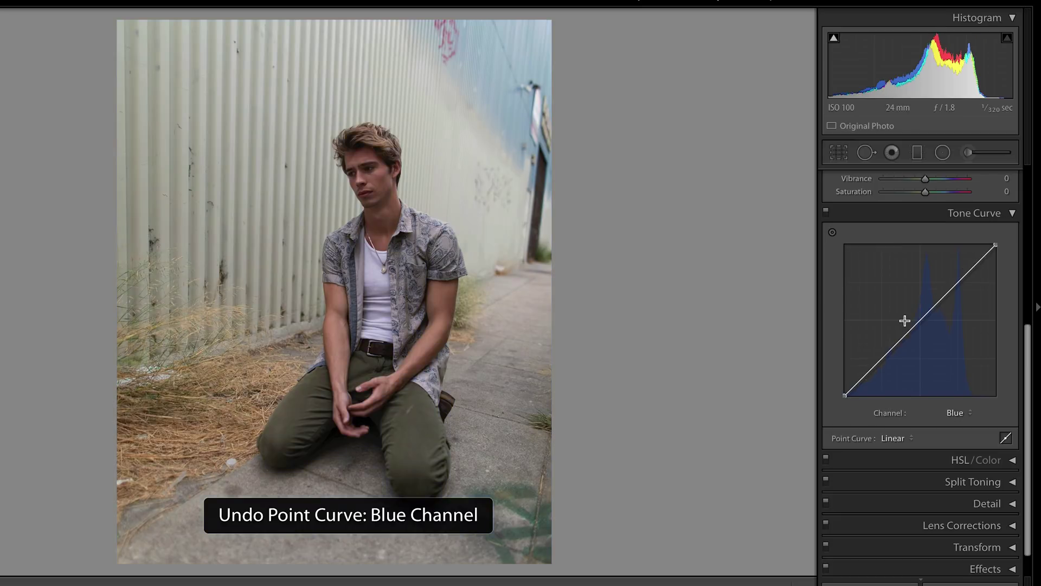
Lower the Red and Green curves' white points, Green to 100.0 / 91.0%.
{"action": "left_click", "coordinate": [962, 413]}
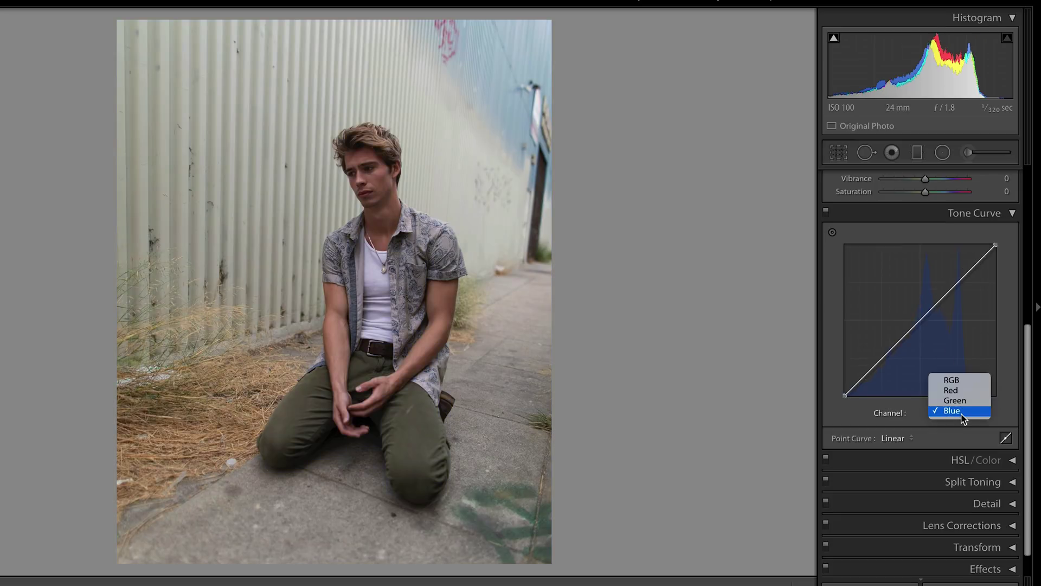
{"action": "left_click", "coordinate": [951, 390]}
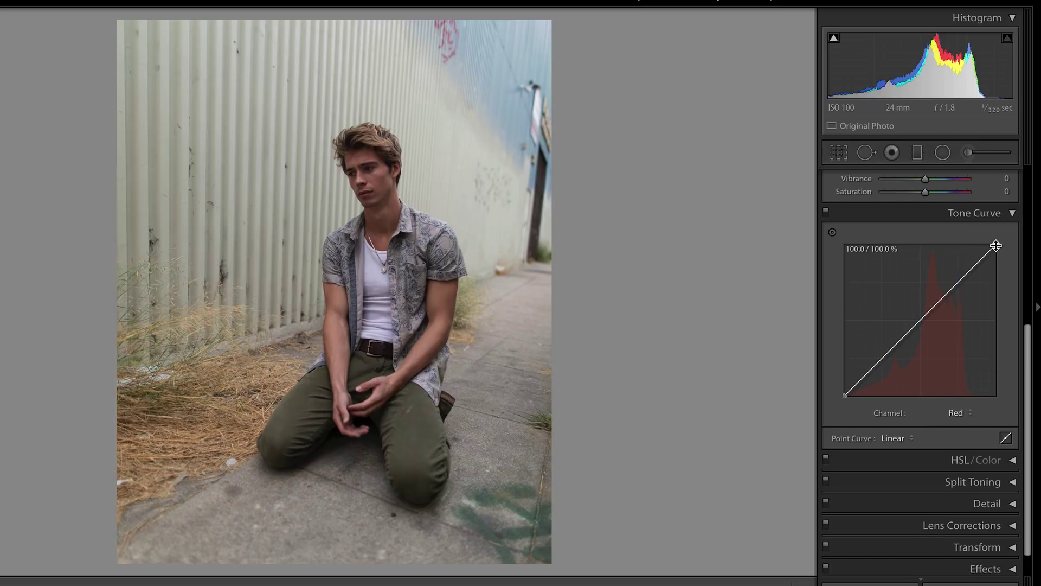
{"action": "left_click_drag", "start_coordinate": [995, 245], "coordinate": [997, 260]}
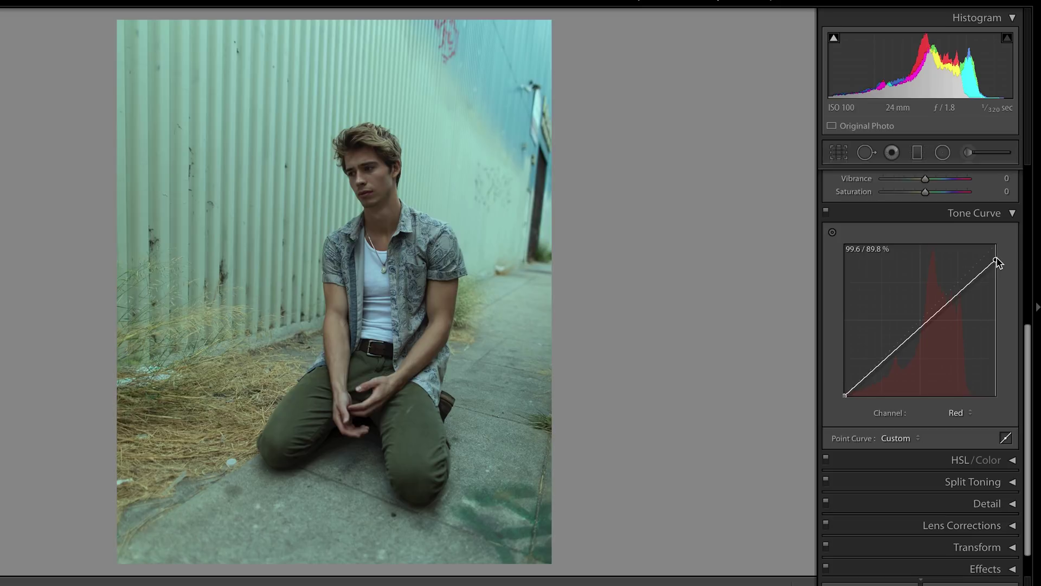
{"action": "left_click", "coordinate": [956, 414]}
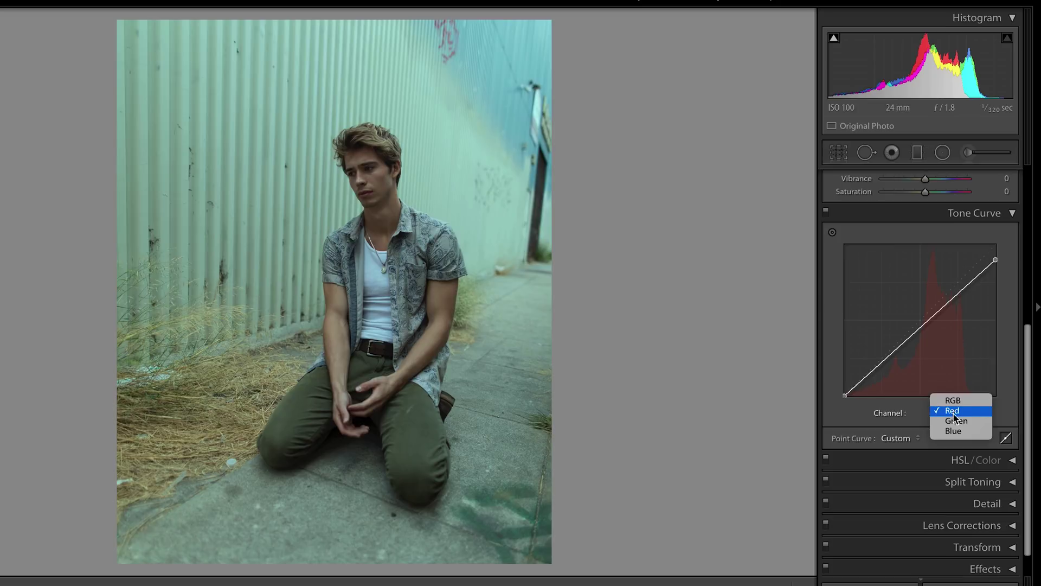
{"action": "left_click", "coordinate": [956, 421]}
{"action": "left_click_drag", "start_coordinate": [998, 249], "coordinate": [998, 258]}
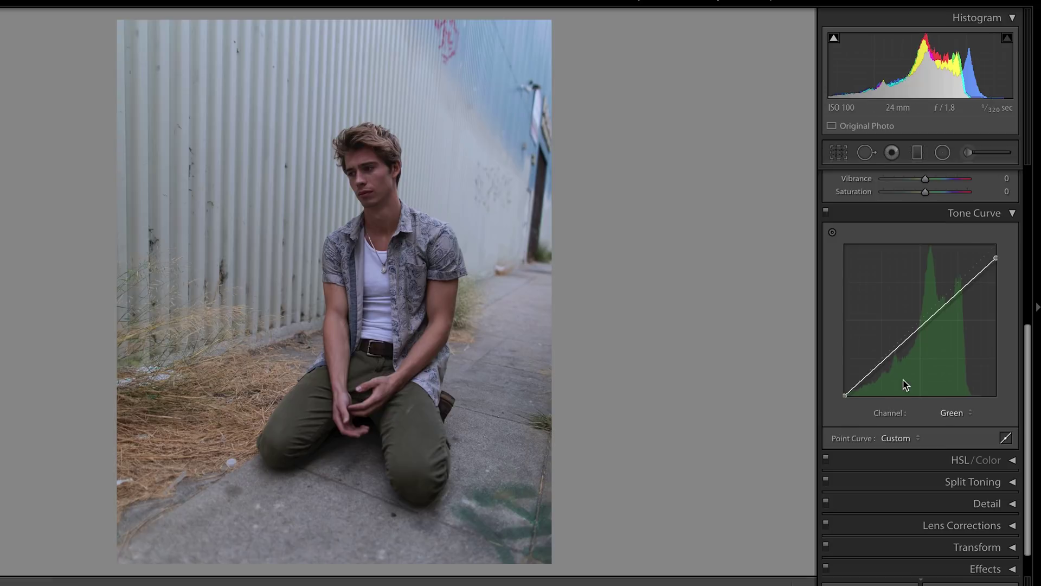
Select the Red channel and reset the curves to straight Linear lines.
{"action": "left_click", "coordinate": [949, 411]}
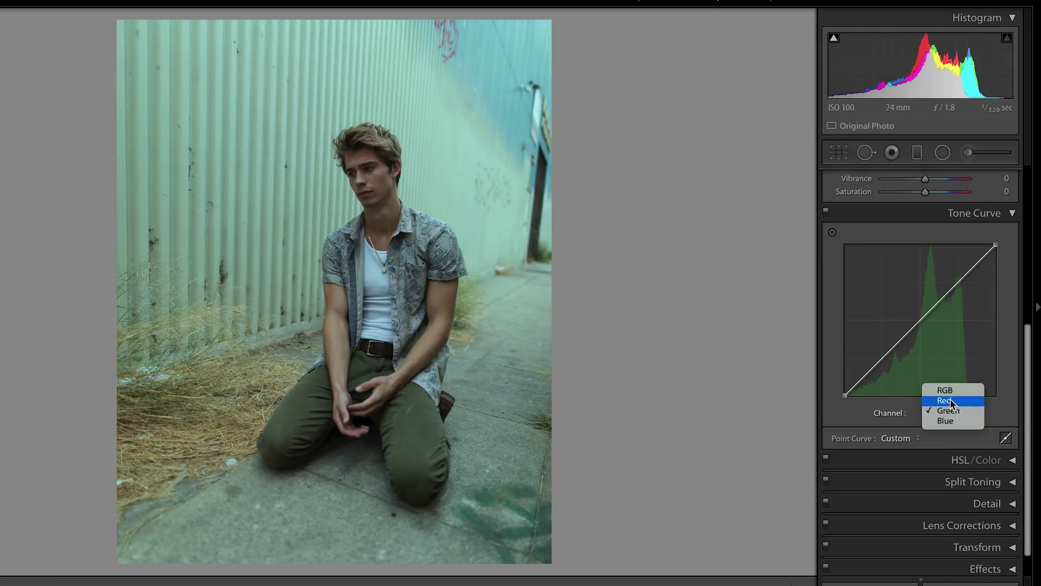
{"action": "left_click", "coordinate": [950, 402]}
{"action": "right_click", "coordinate": [925, 367]}
{"action": "left_click", "coordinate": [938, 367]}
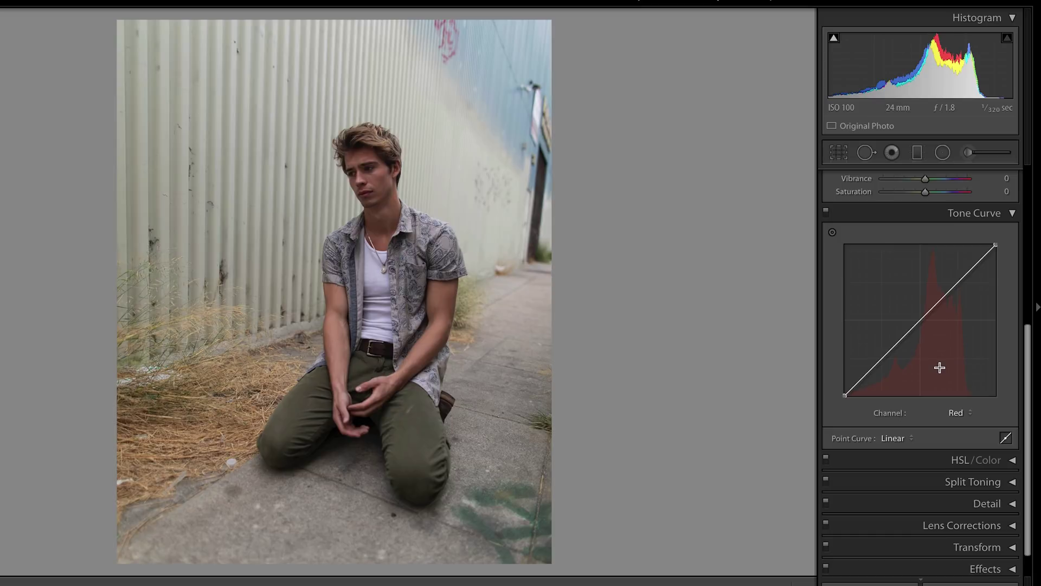
Pull the Red curve down in the shadows with a midtone anchor at 50.6 / 49.4%.
{"action": "left_click_drag", "start_coordinate": [863, 376], "coordinate": [859, 393]}
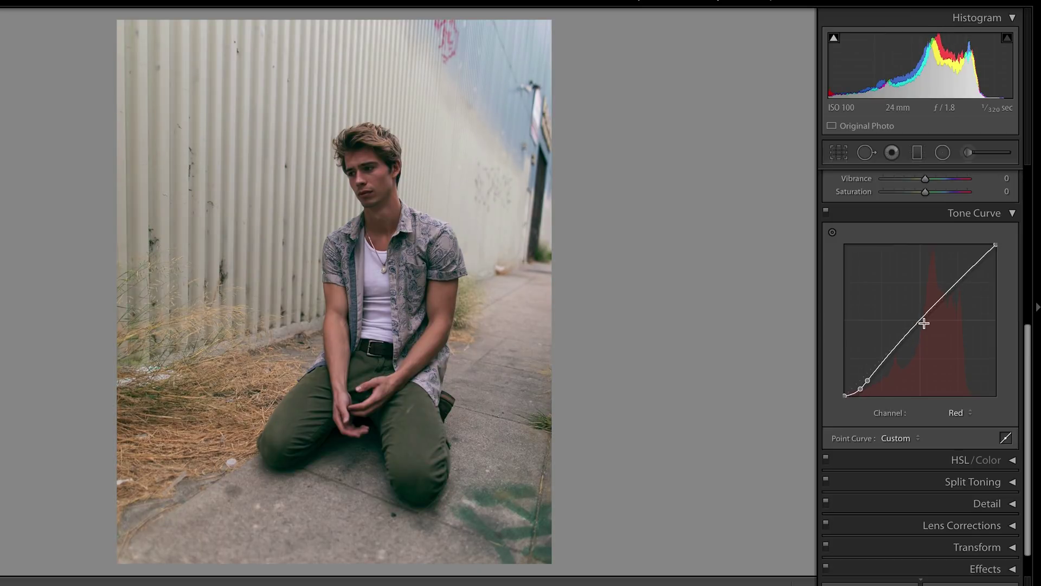
{"action": "left_click_drag", "start_coordinate": [922, 318], "coordinate": [921, 321]}
{"action": "left_click_drag", "start_coordinate": [870, 380], "coordinate": [871, 379]}
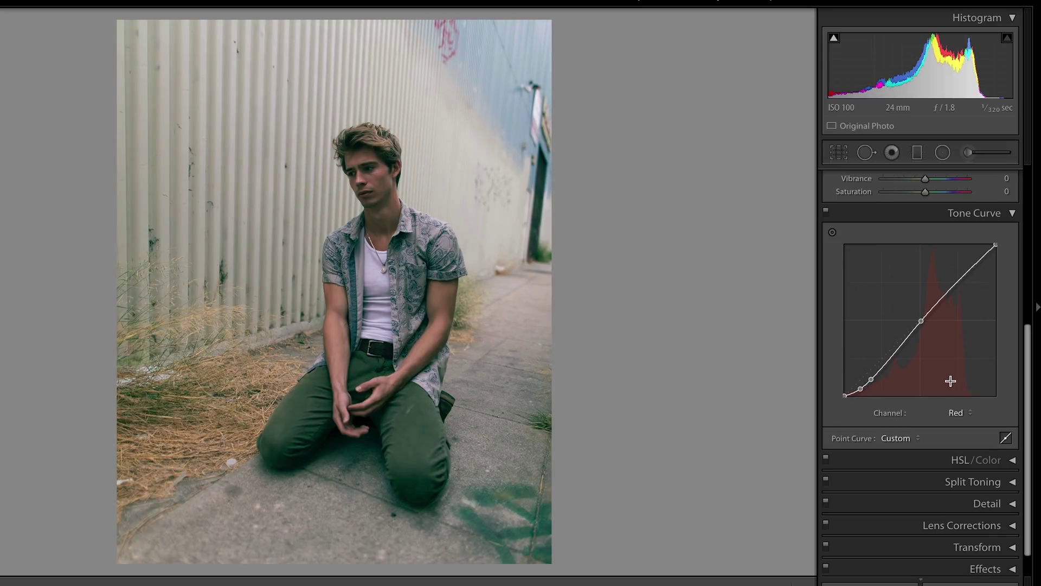
{"action": "left_click", "coordinate": [959, 413]}
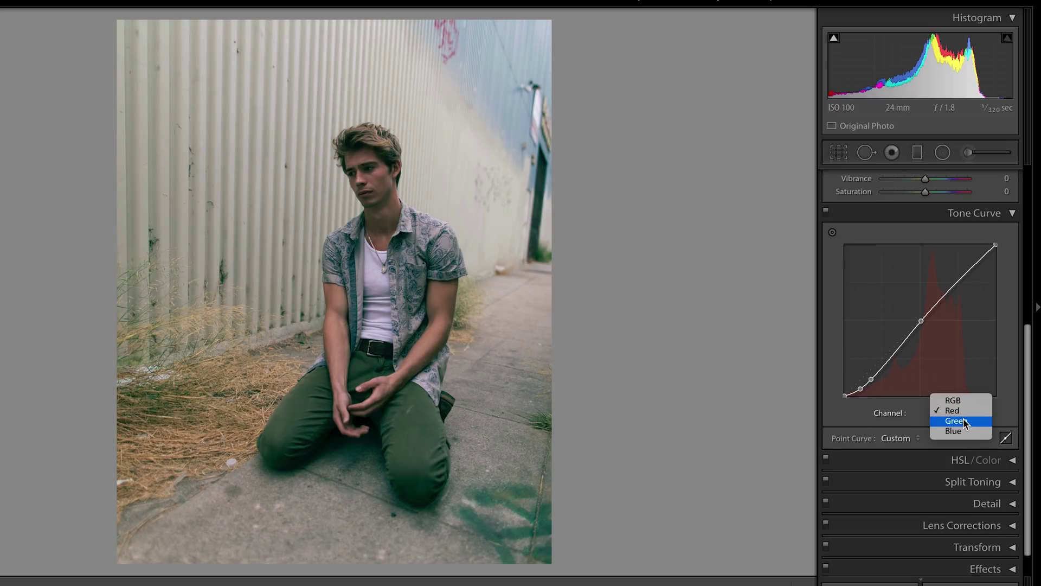
Dip the Green curve in the shadows, anchoring its midtones near 51.0 / 49.4%.
{"action": "left_click", "coordinate": [955, 421]}
{"action": "mouse_move", "coordinate": [865, 377]}
{"action": "left_mouse_down"}
{"action": "mouse_move", "coordinate": [869, 388]}
{"action": "mouse_move", "coordinate": [865, 376]}
{"action": "mouse_move", "coordinate": [858, 389]}
{"action": "left_mouse_up"}
{"action": "left_click_drag", "start_coordinate": [922, 322], "coordinate": [921, 321]}
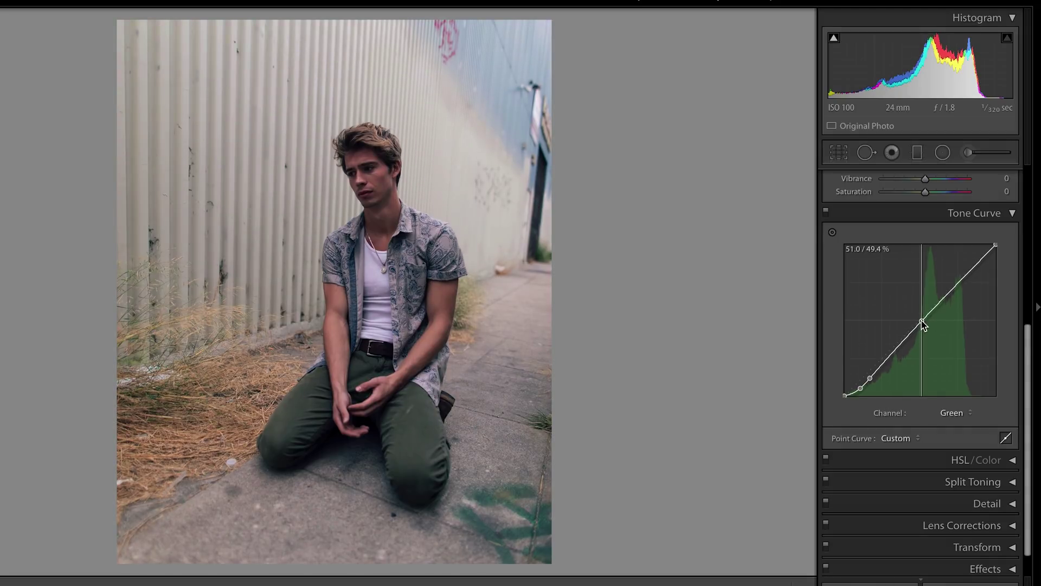
{"action": "left_click_drag", "start_coordinate": [869, 381], "coordinate": [868, 382]}
Fine-tune the lowest Green point, compare against the Red curve, then select the Blue channel.
{"action": "left_click", "coordinate": [861, 388]}
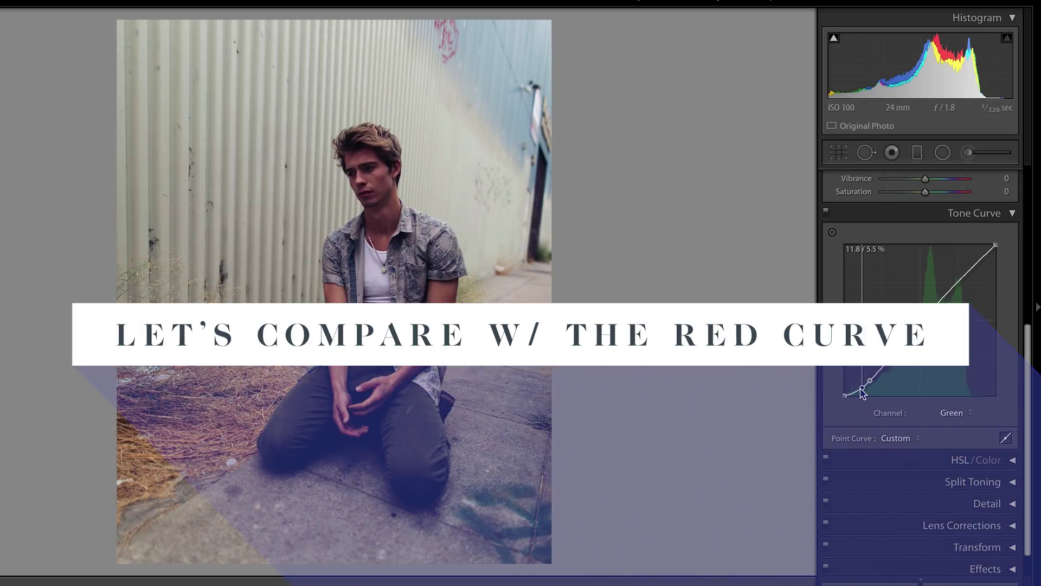
{"action": "left_click", "coordinate": [953, 413]}
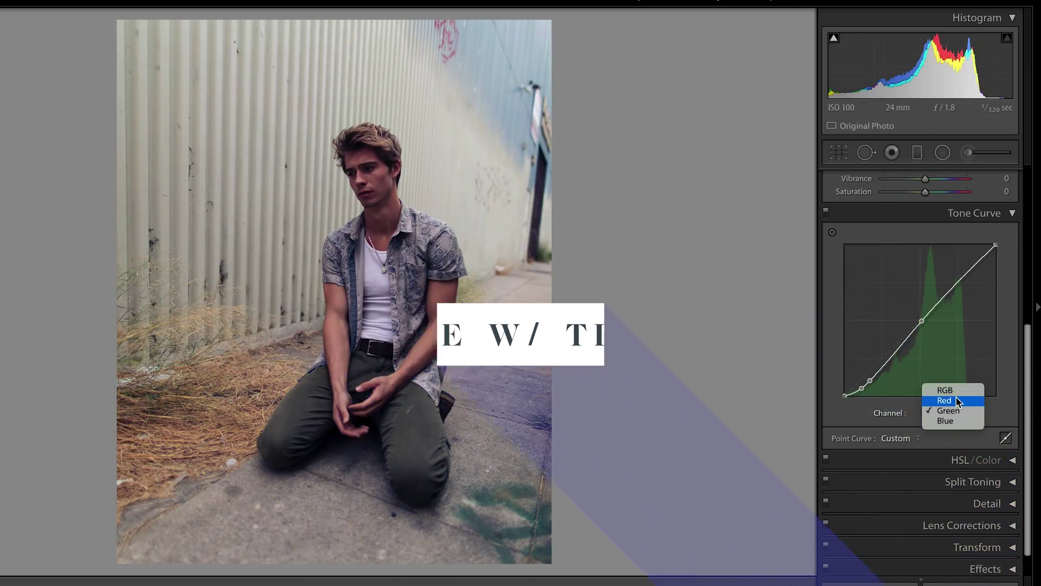
{"action": "left_click", "coordinate": [956, 403]}
{"action": "left_click", "coordinate": [957, 412]}
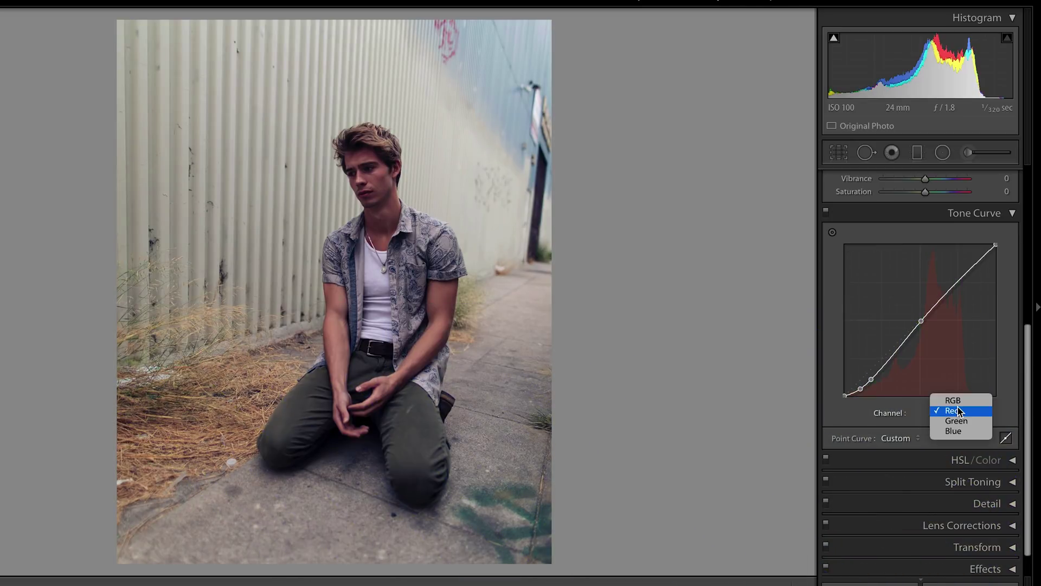
{"action": "left_click", "coordinate": [957, 421]}
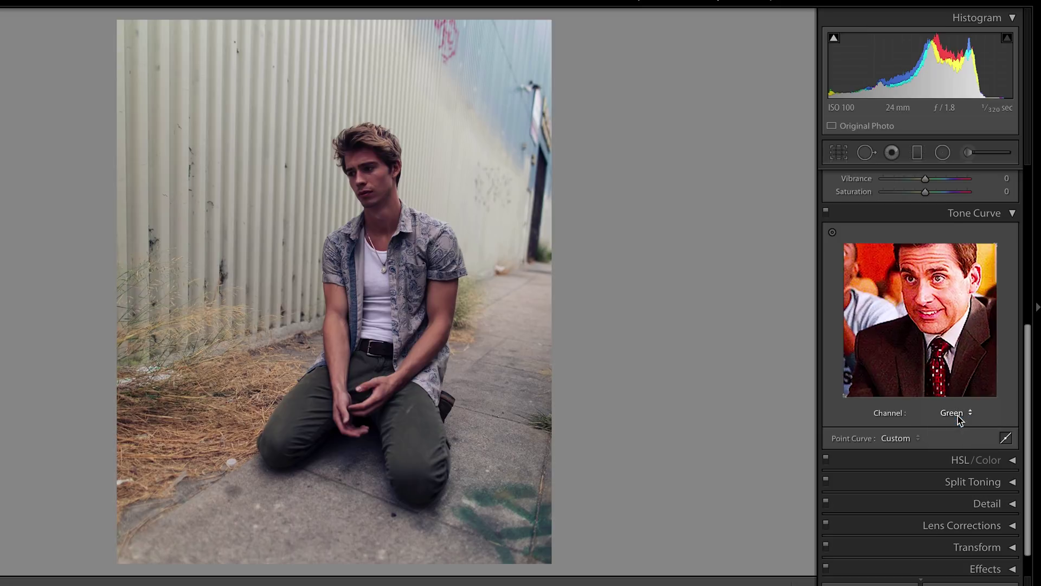
{"action": "left_click", "coordinate": [957, 416]}
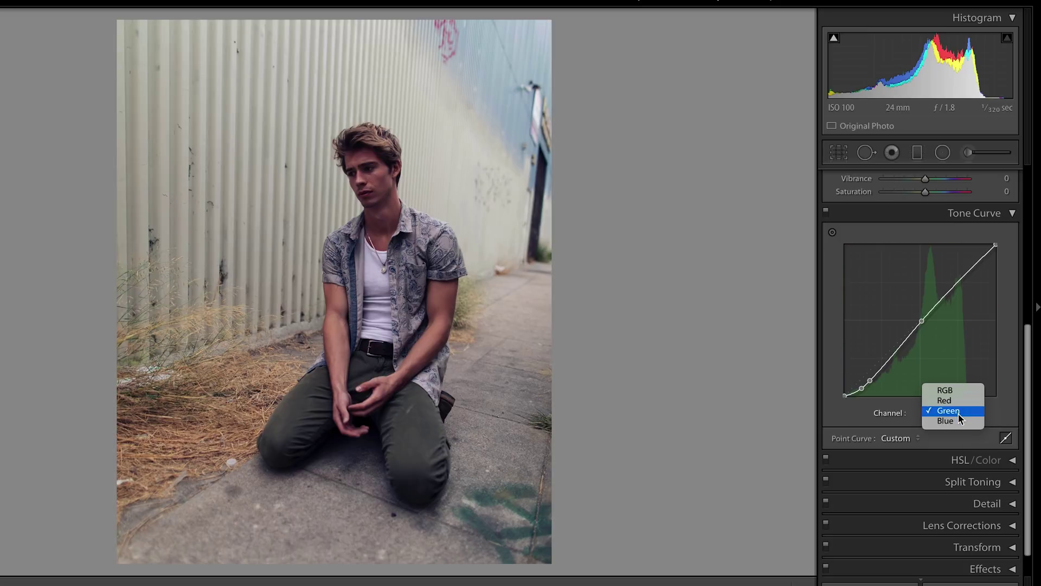
{"action": "left_click", "coordinate": [957, 421]}
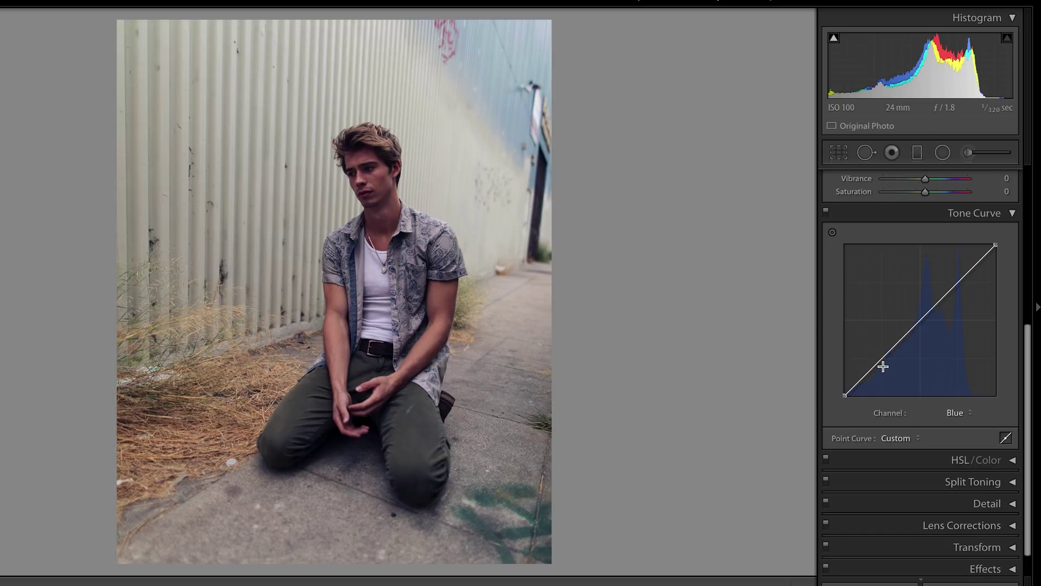
Add Blue curve shadow points pulled slightly down, near 24.7 / 21.2%.
{"action": "mouse_move", "coordinate": [877, 363]}
{"action": "left_mouse_down"}
{"action": "mouse_move", "coordinate": [852, 389]}
{"action": "mouse_move", "coordinate": [881, 365]}
{"action": "left_mouse_up"}
{"action": "left_click", "coordinate": [863, 382]}
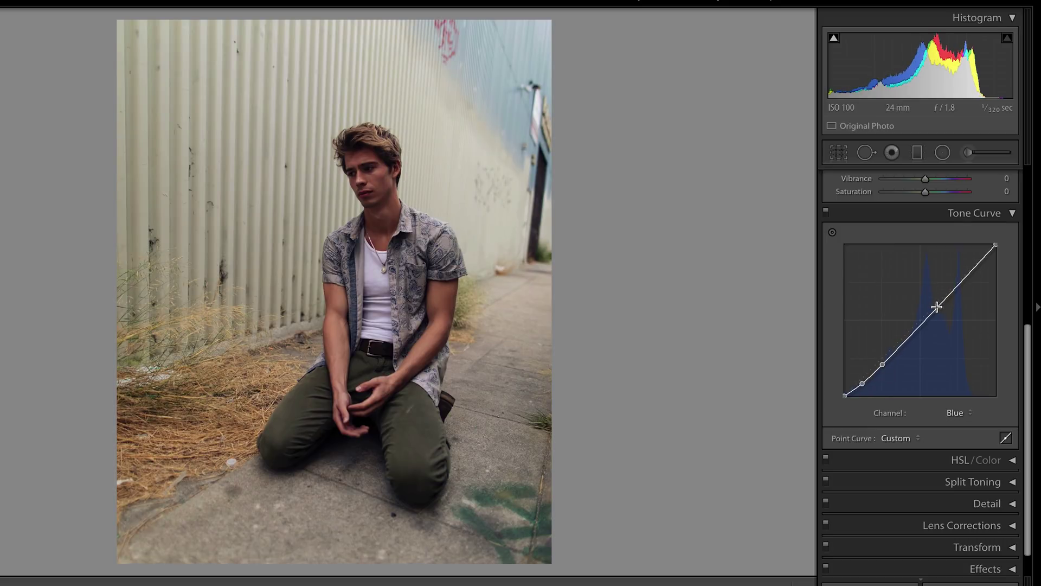